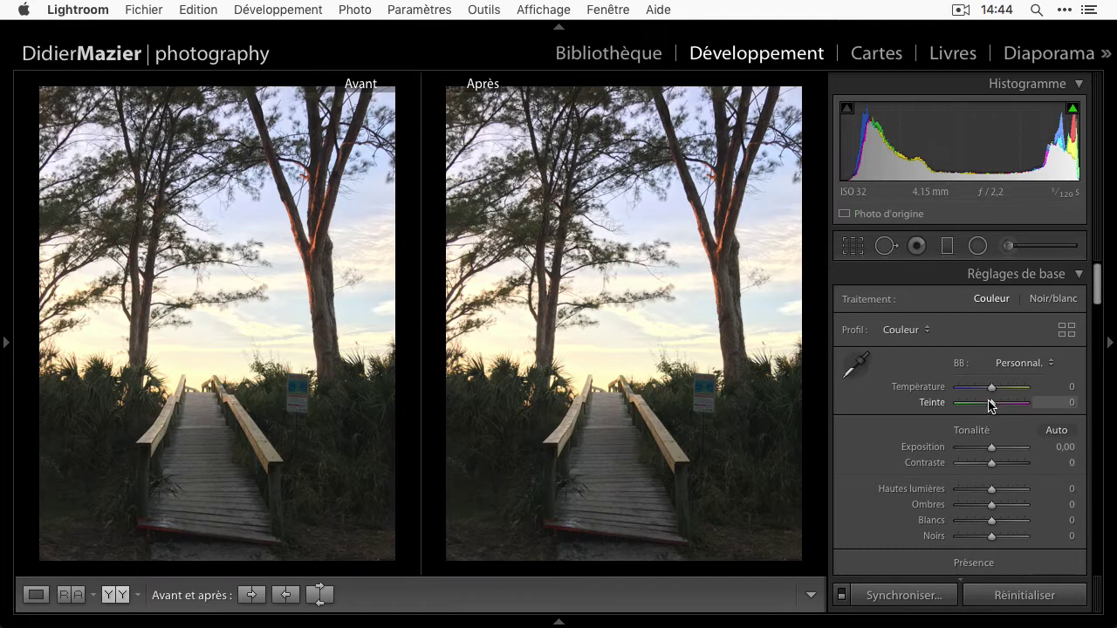
Set the photo's white balance to Température +10 and Teinte +6
left_click_drag(996, 392, 1033, 390)
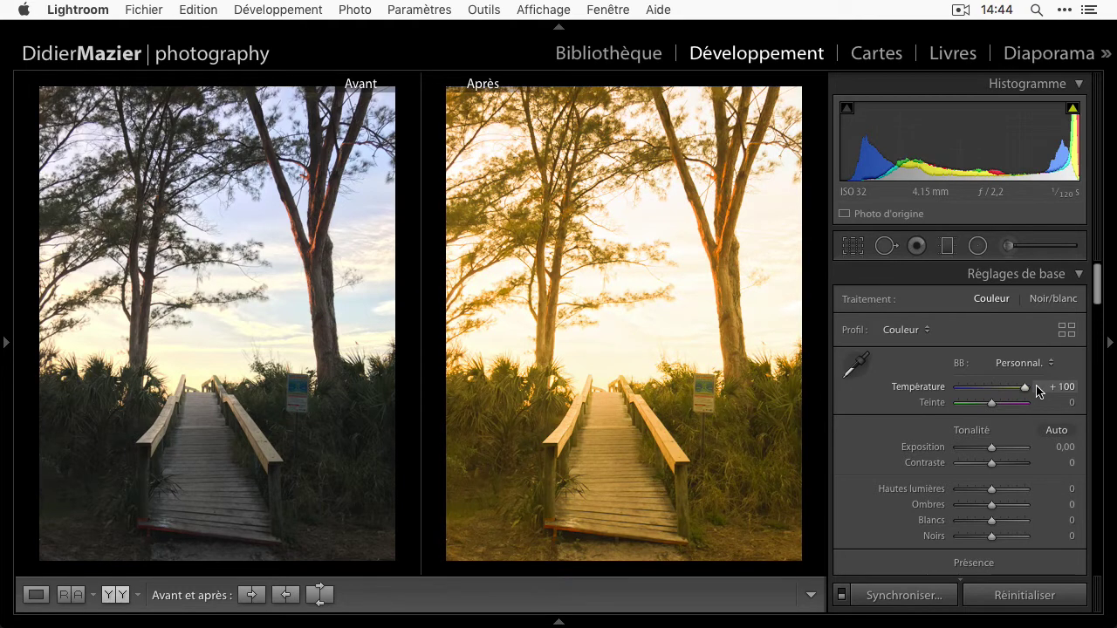
left_click_drag(1035, 389, 998, 391)
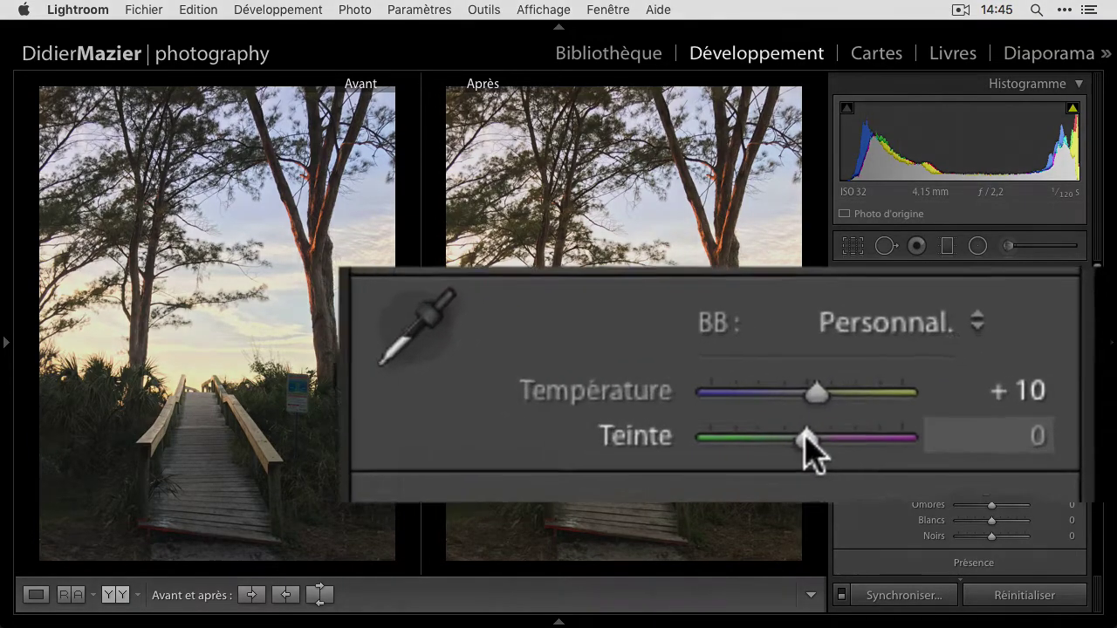
left_click_drag(992, 404, 992, 404)
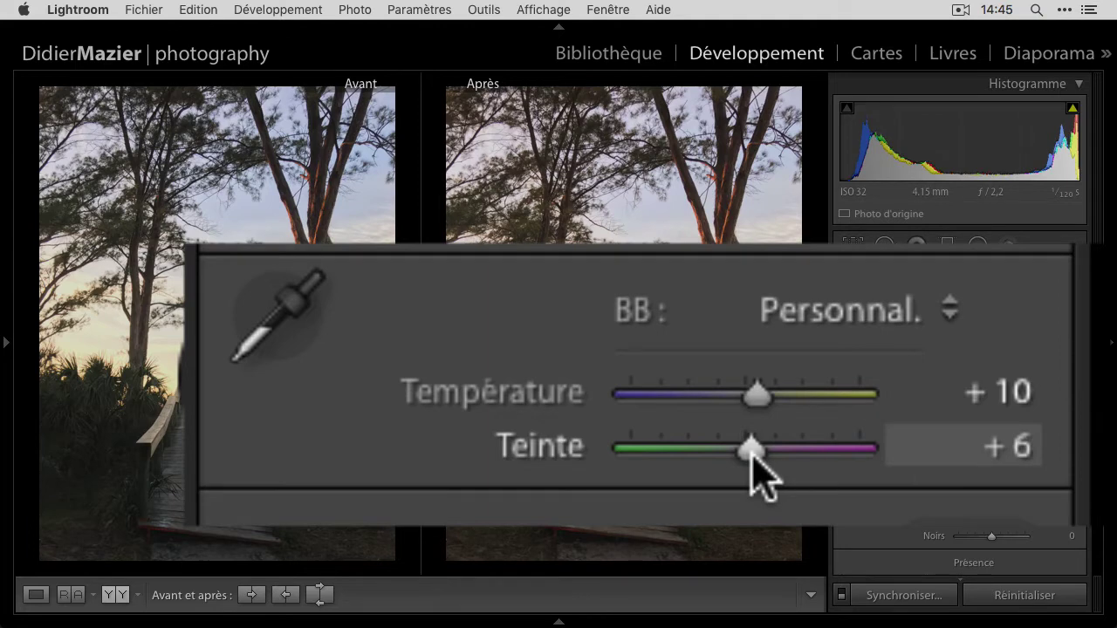
Adjust the photo's tonality: set Hautes lumières to -100, Blancs to -100 and Ombres to -7
scroll(1004, 441, "down", 1)
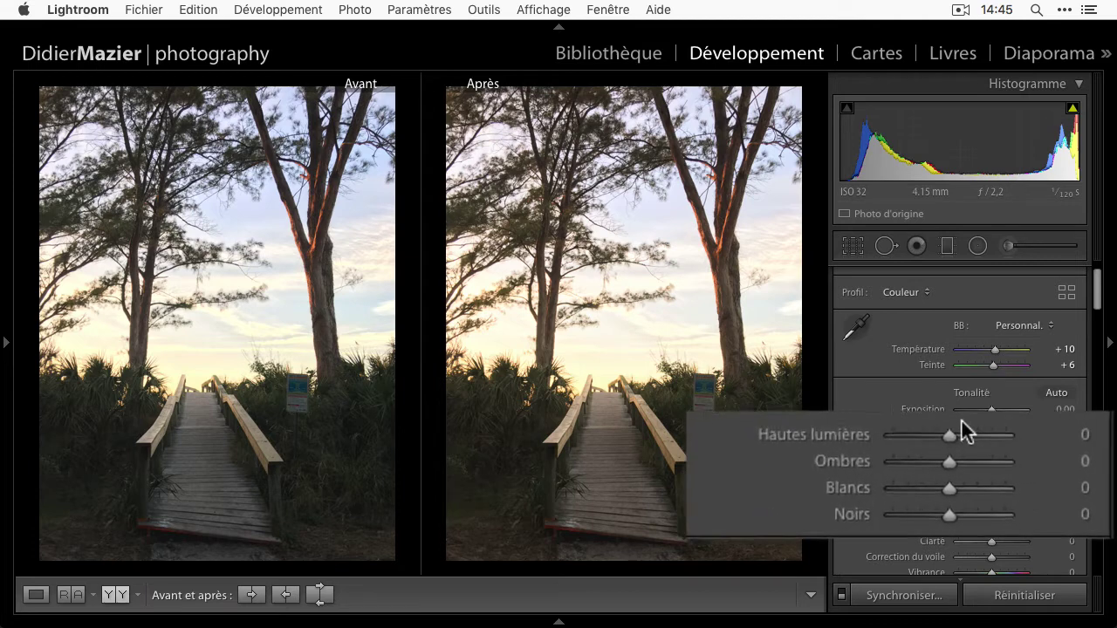
left_click_drag(991, 451, 941, 452)
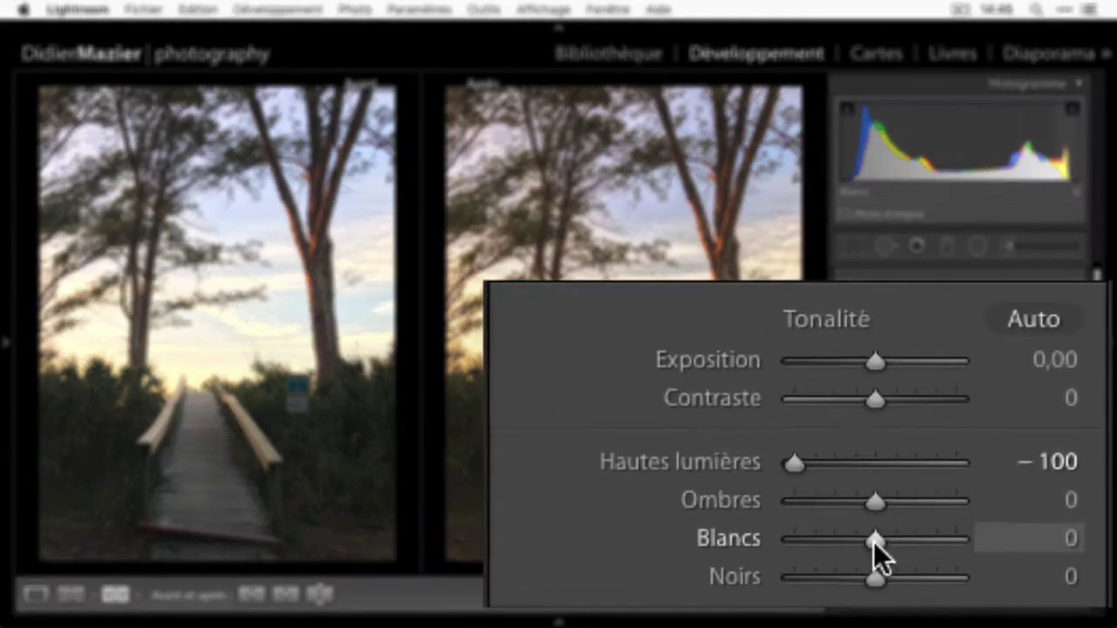
left_click_drag(991, 483, 984, 483)
left_click_drag(821, 551, 710, 549)
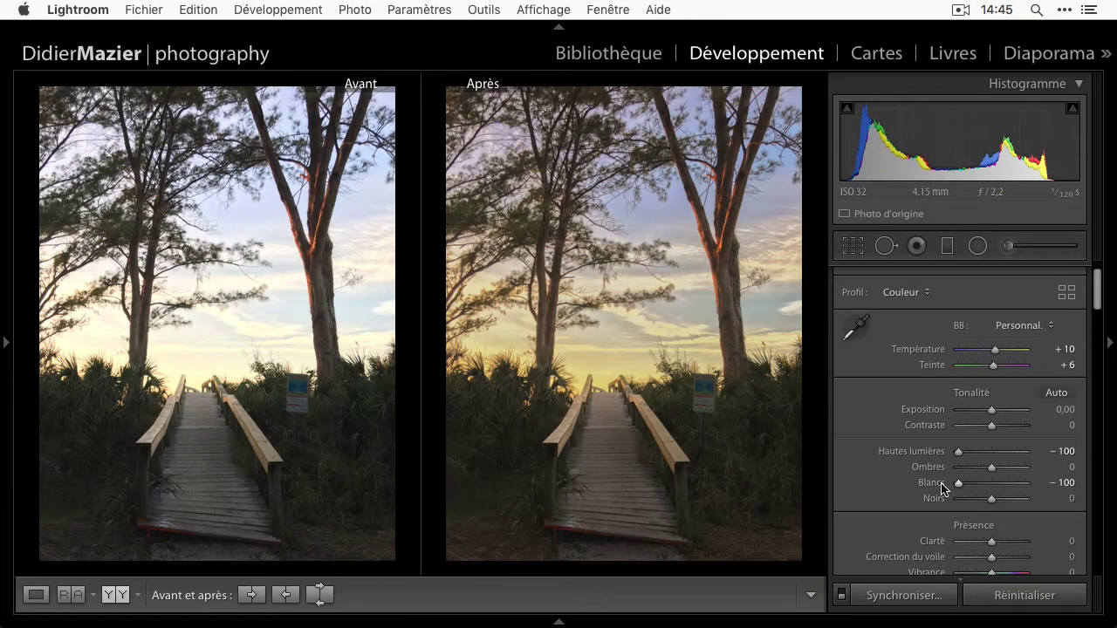
left_click_drag(991, 466, 928, 473)
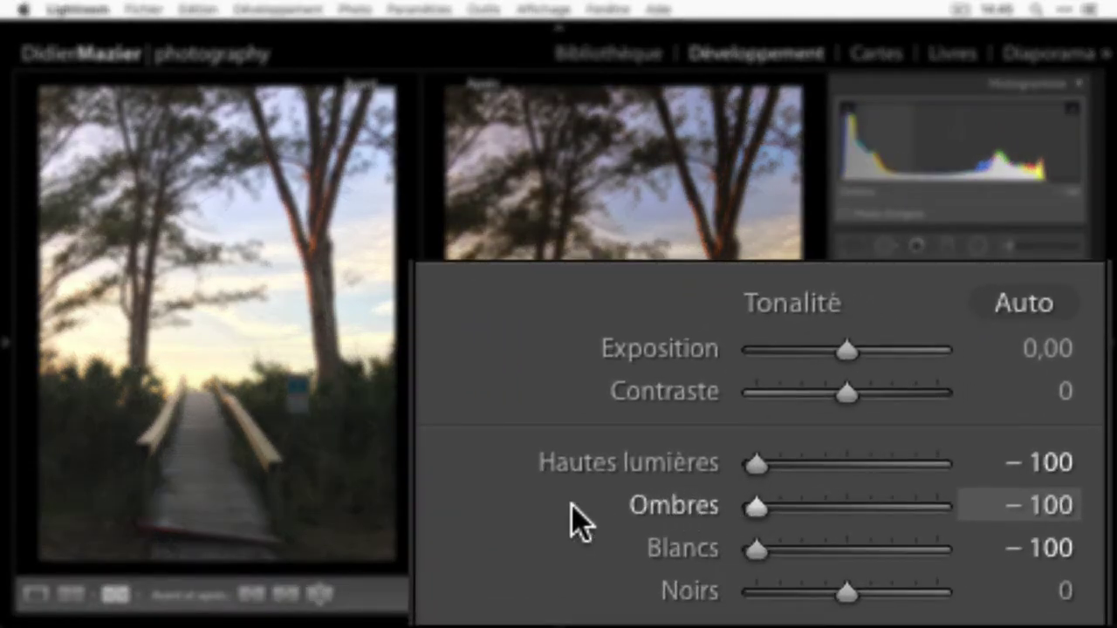
left_click_drag(756, 506, 840, 508)
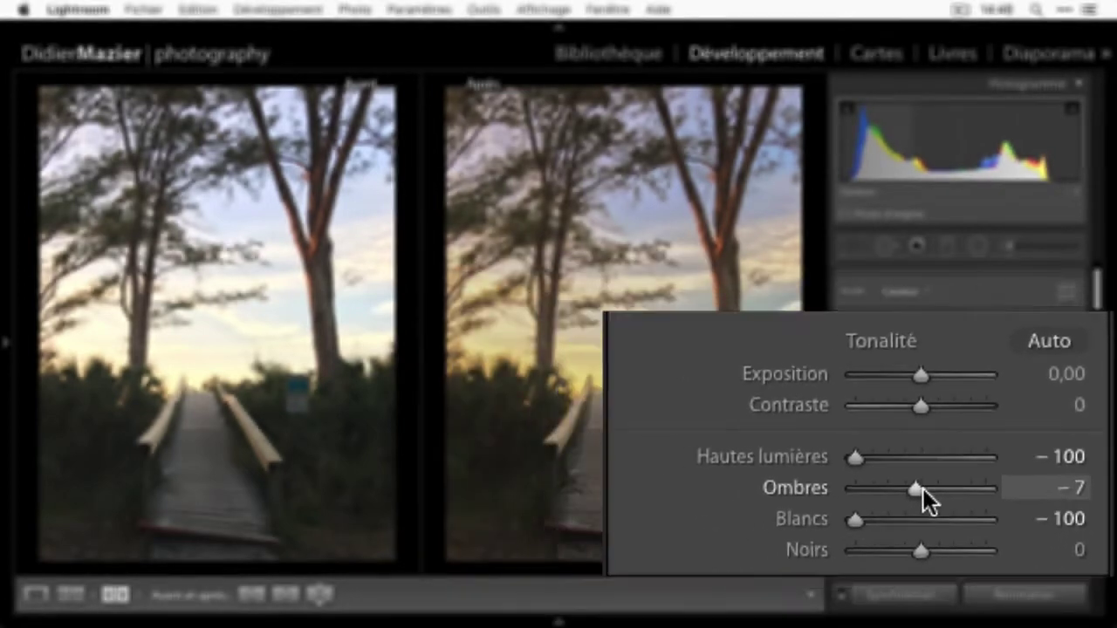
Set both Clarté and Correction du voile to +33 in the Présence settings
scroll(992, 473, "down", 1)
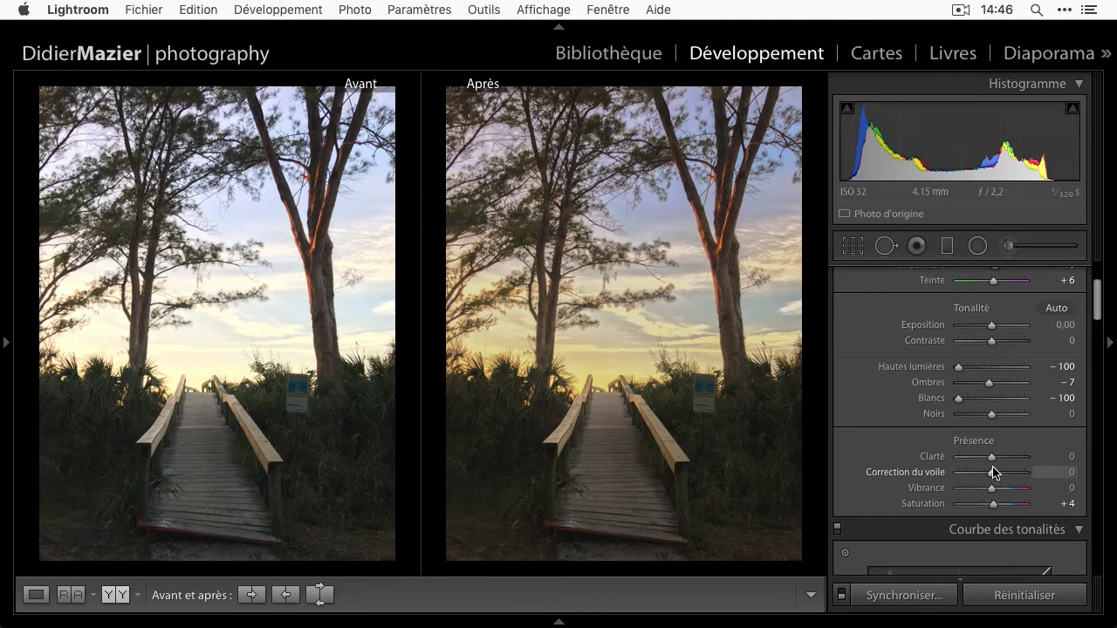
scroll(993, 472, "down", 2)
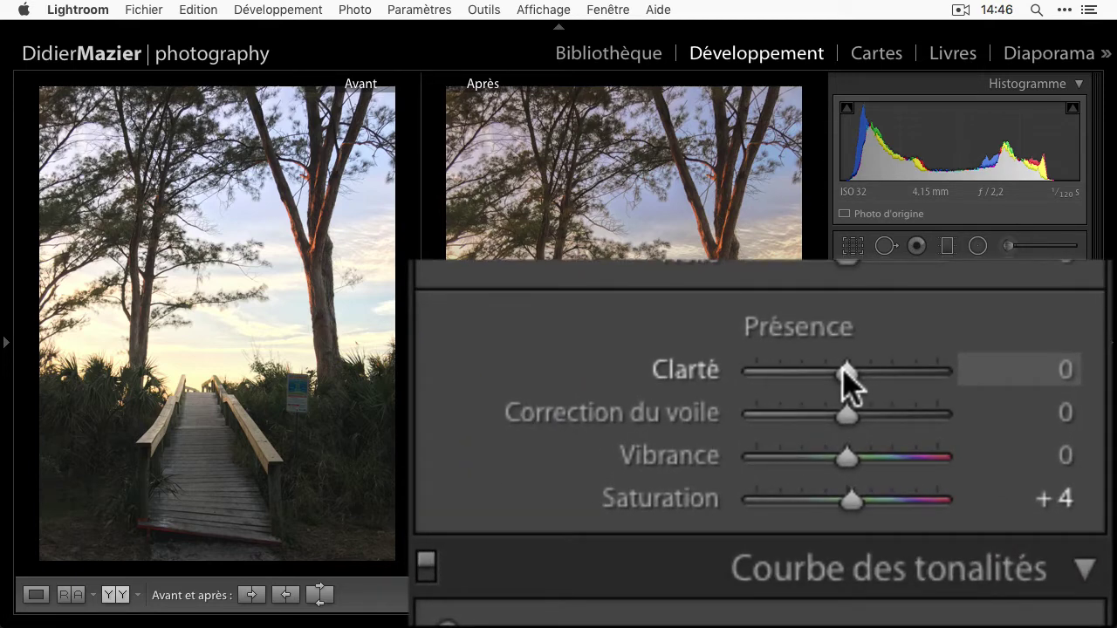
left_click_drag(843, 367, 874, 368)
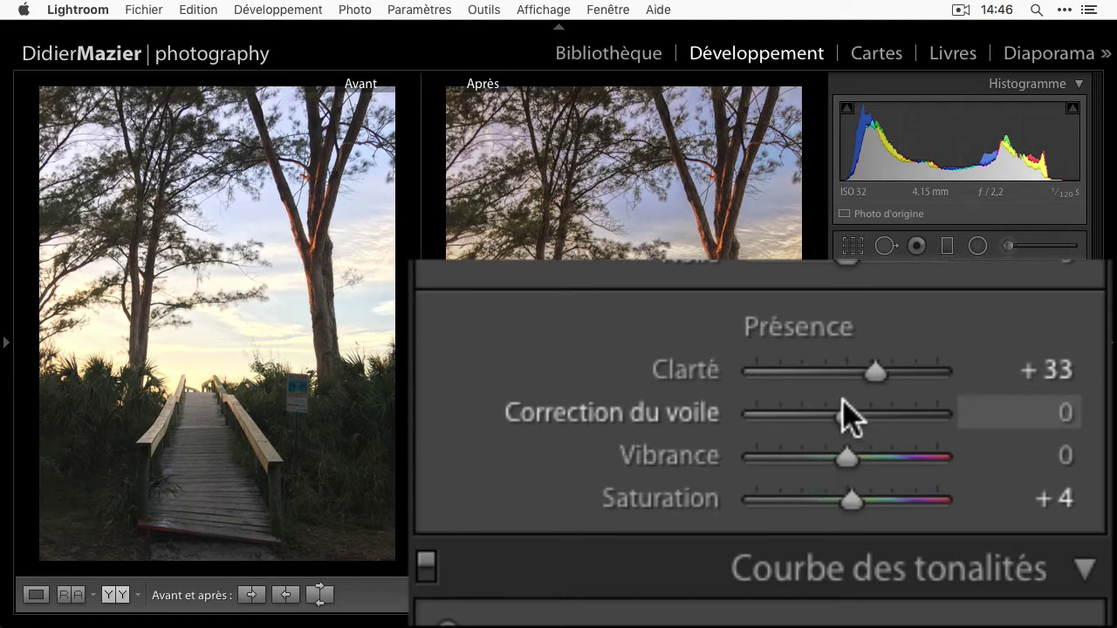
left_click_drag(843, 401, 872, 406)
Strengthen the photo's colours by setting Vibrance to +36 and Saturation to +17
scroll(872, 404, "down", 1)
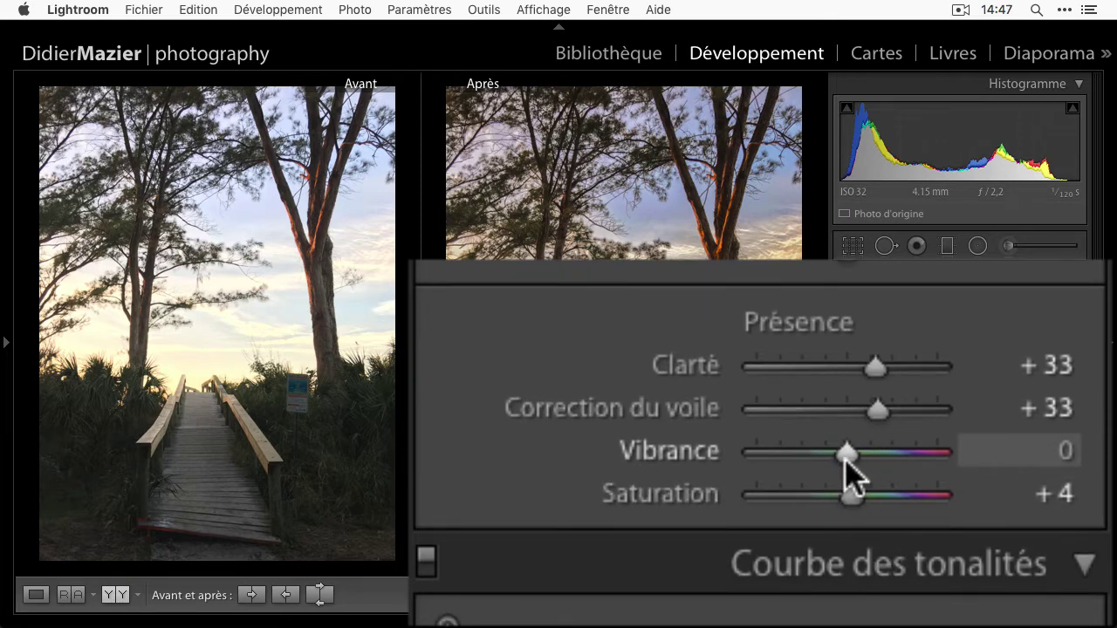
left_click_drag(852, 461, 883, 457)
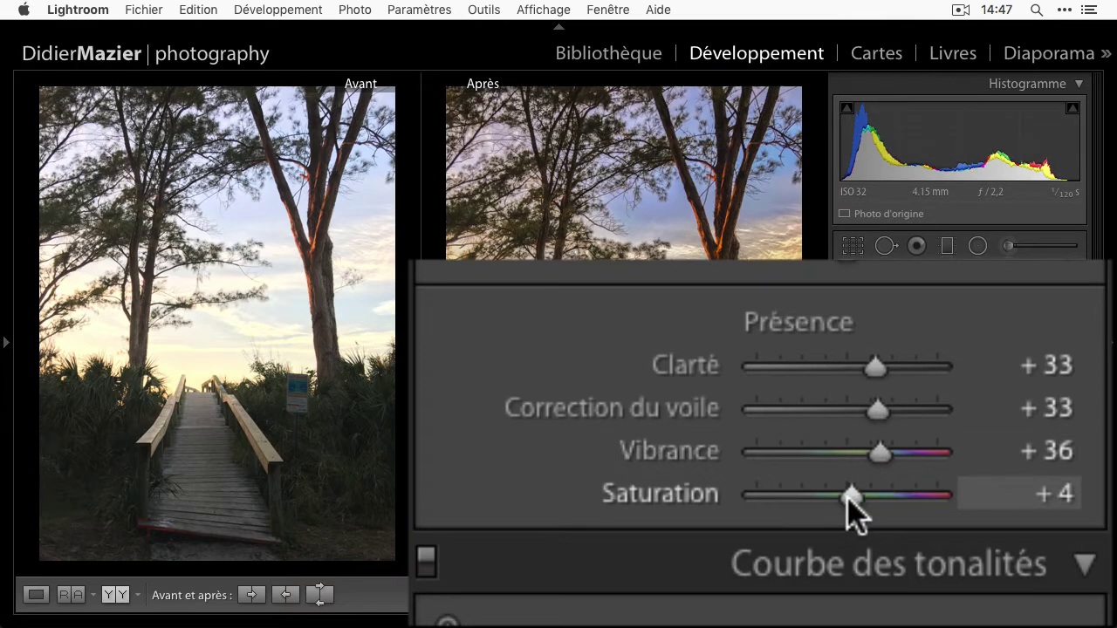
left_click_drag(851, 495, 875, 512)
mouse_move(1002, 463)
left_mouse_down()
mouse_move(1022, 464)
mouse_move(999, 466)
left_mouse_up()
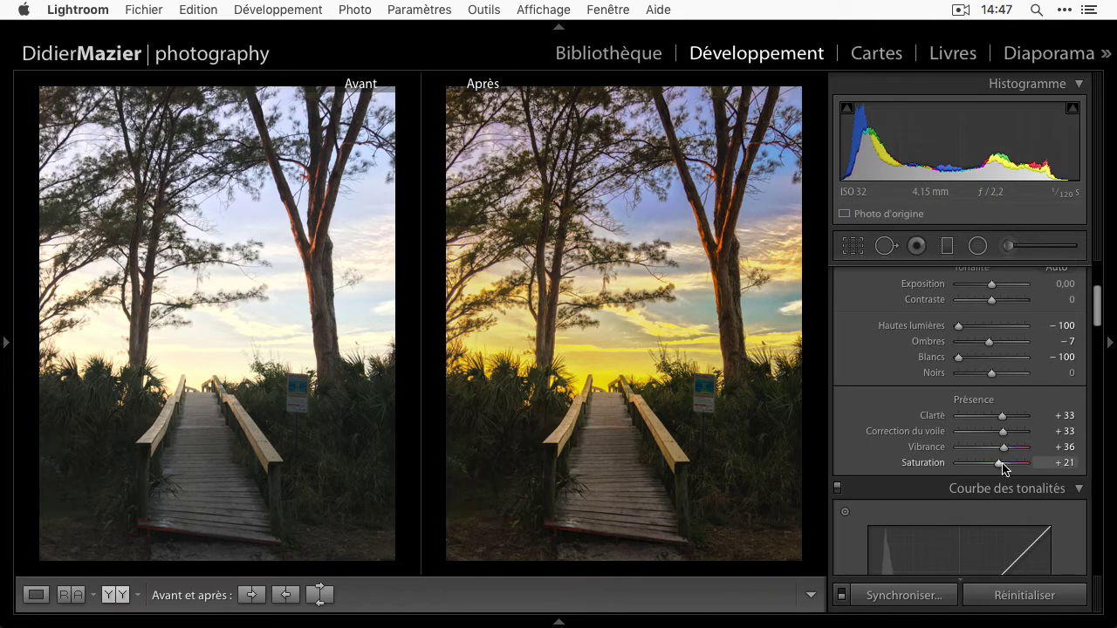
left_click_drag(1001, 469, 999, 469)
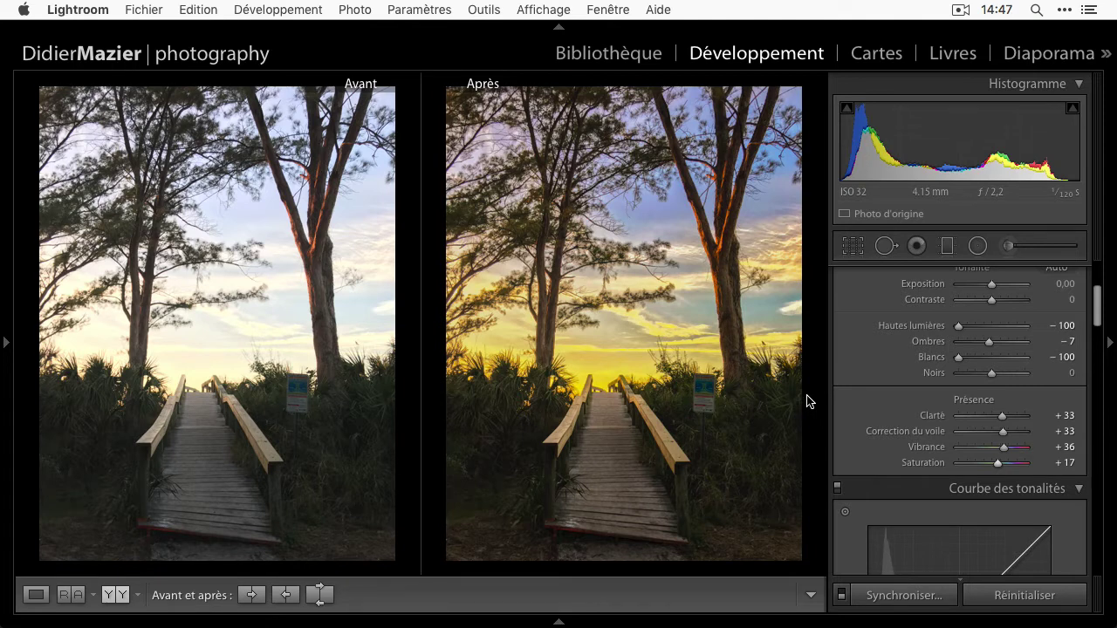
Set the Netteté Gain to 34 in the Détail settings
scroll(926, 409, "down", 5)
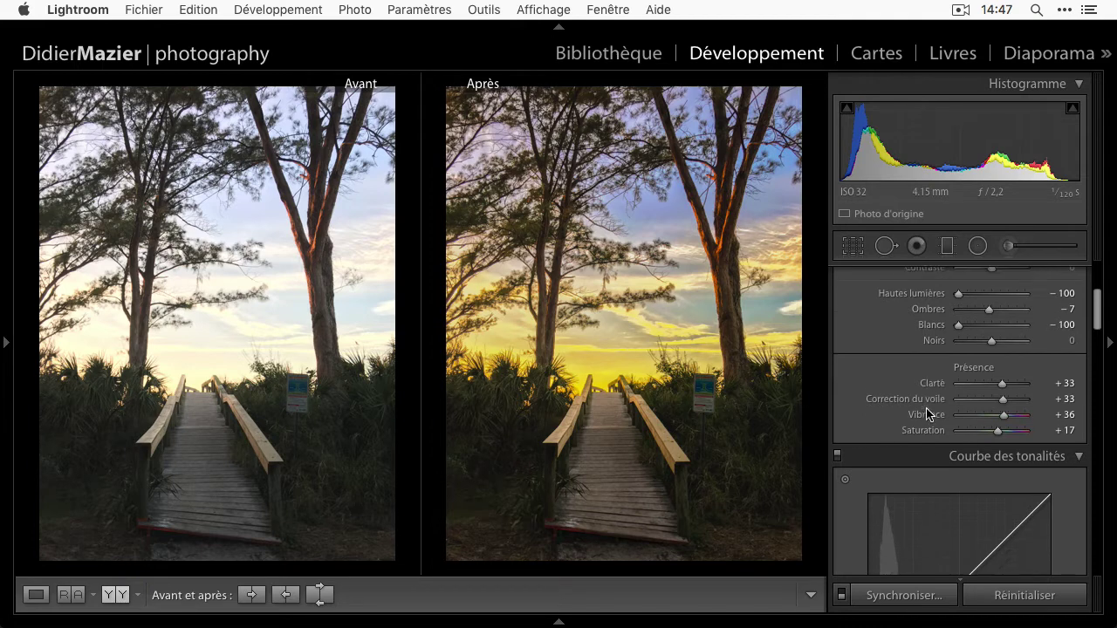
scroll(934, 419, "down", 2)
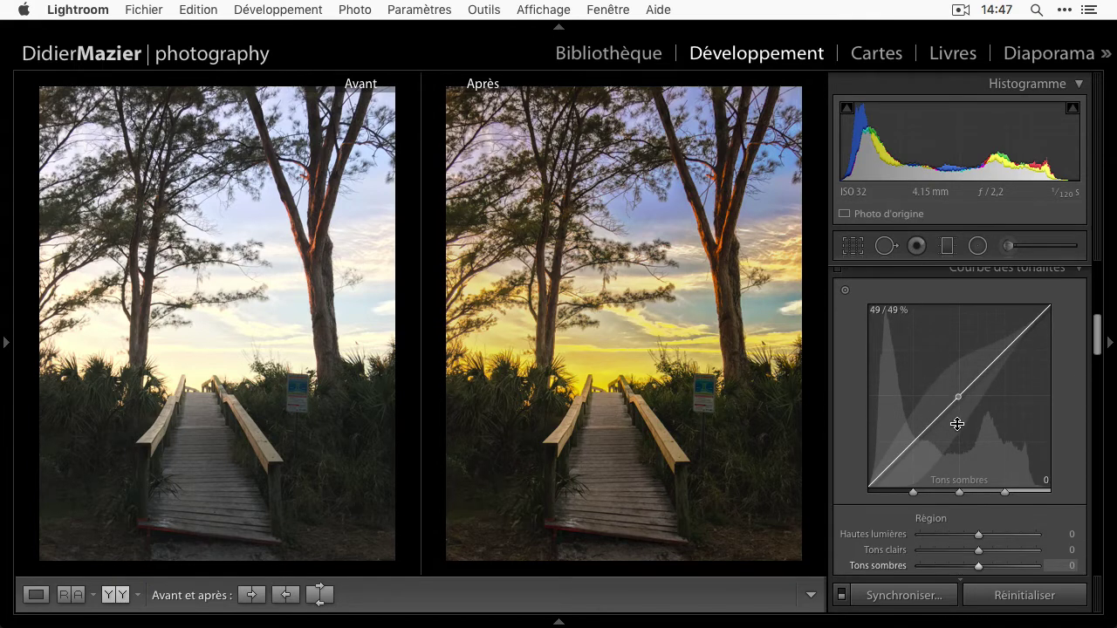
scroll(1003, 438, "down", 3)
scroll(1002, 440, "down", 3)
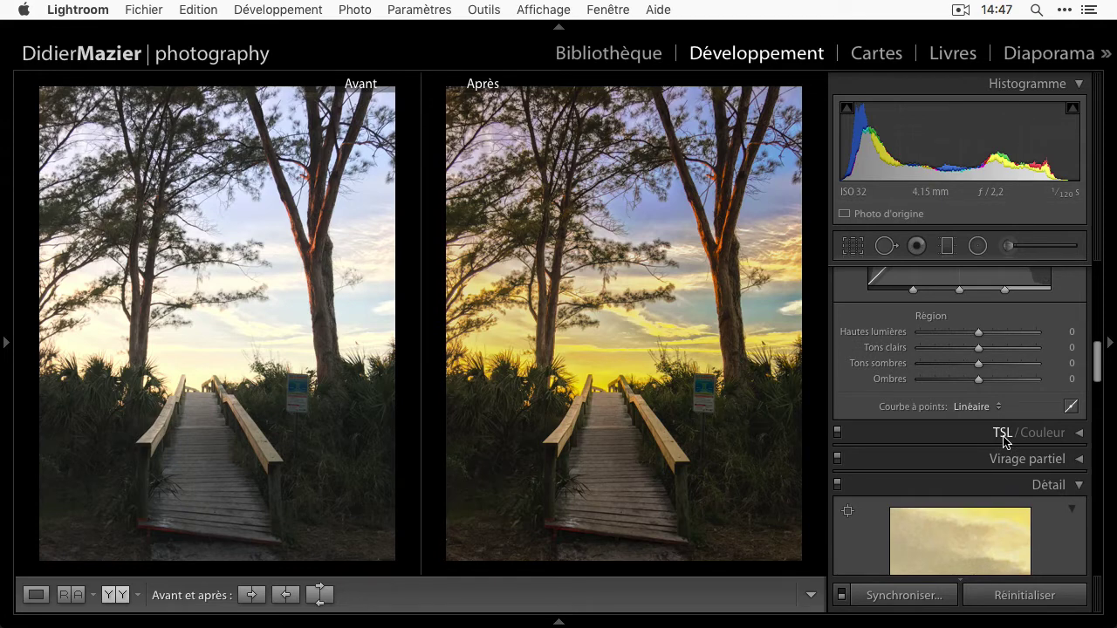
scroll(1003, 441, "down", 5)
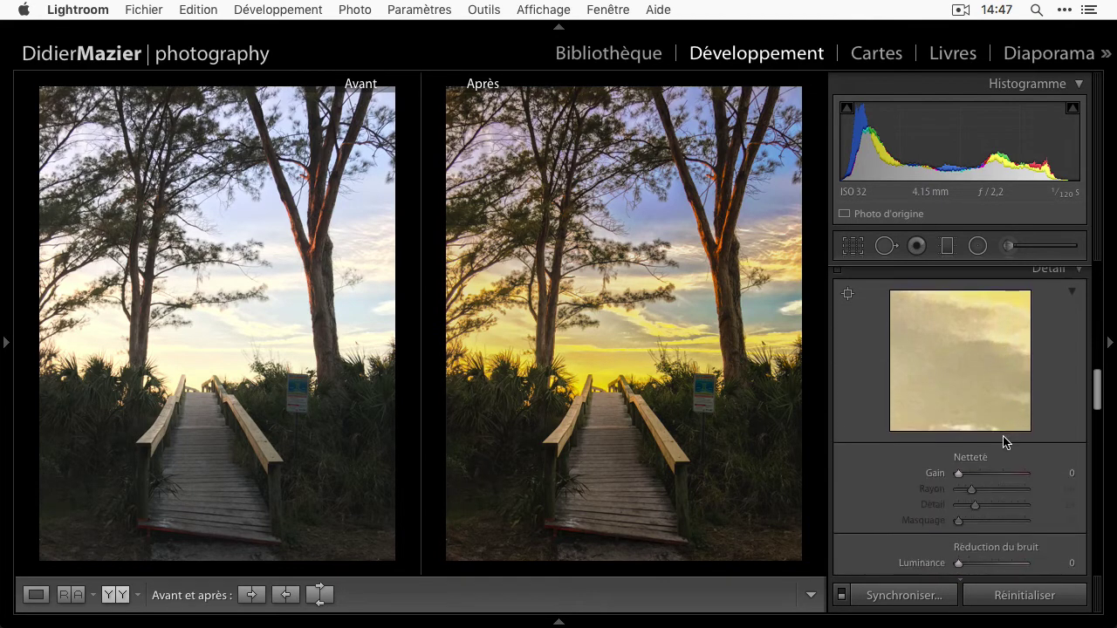
scroll(1004, 442, "down", 1)
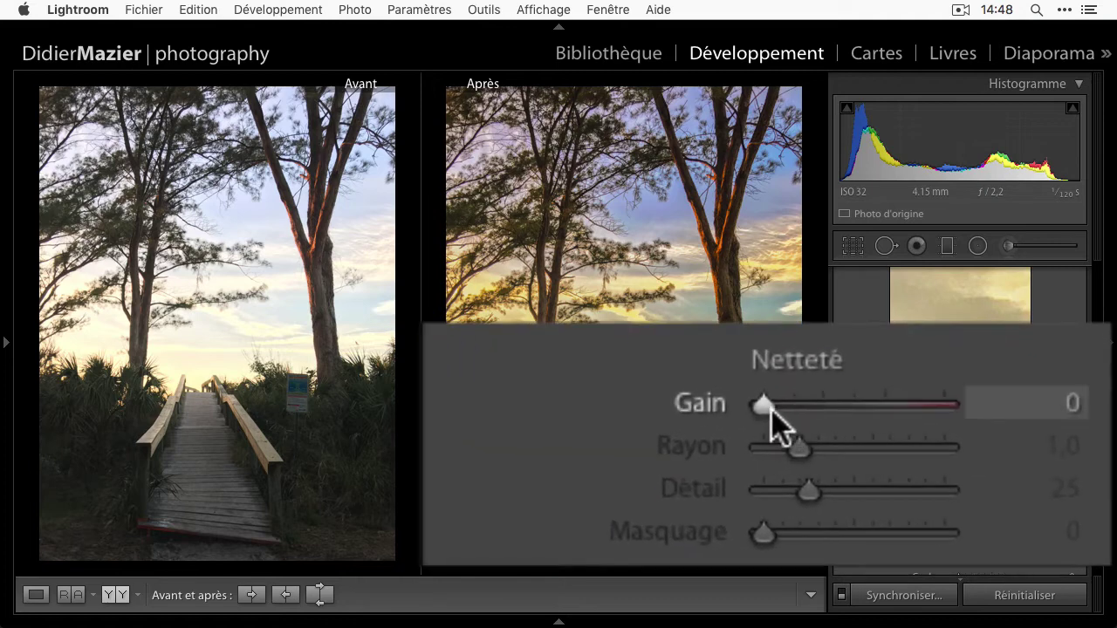
left_click_drag(960, 430, 971, 430)
left_click_drag(802, 404, 811, 404)
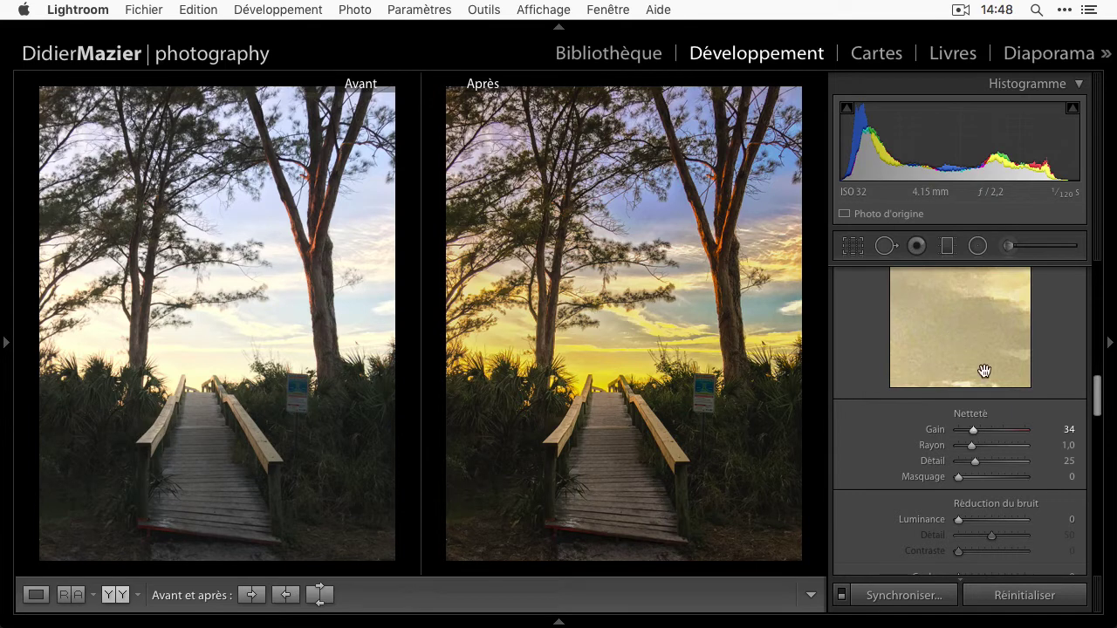
Apply noise reduction with Luminance at 19 and Couleur at 13
scroll(1007, 479, "down", 3)
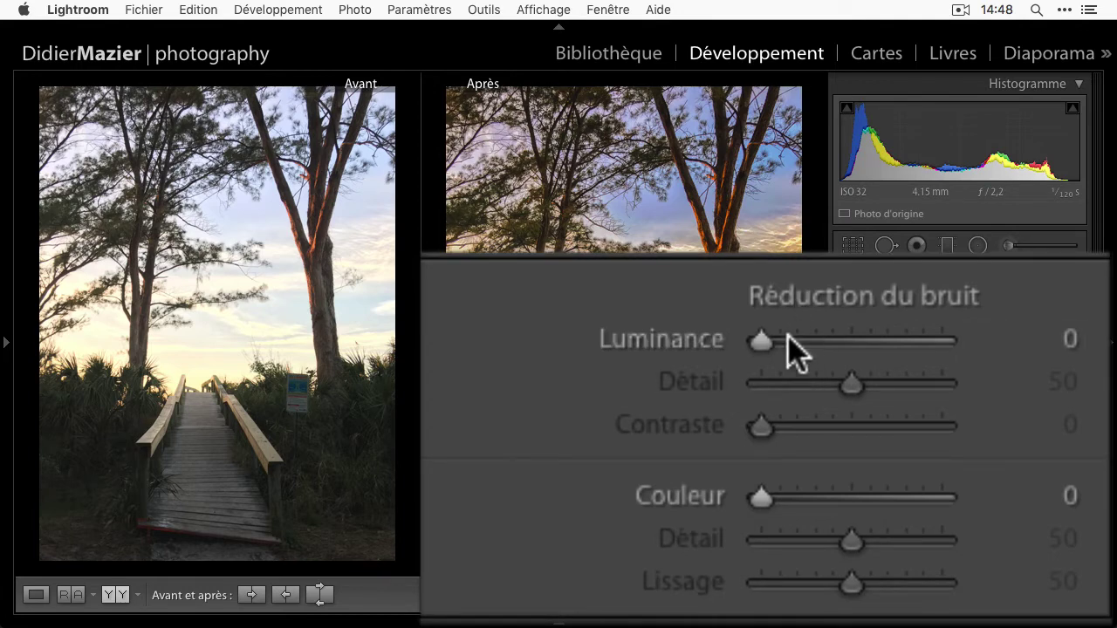
left_click_drag(764, 338, 793, 342)
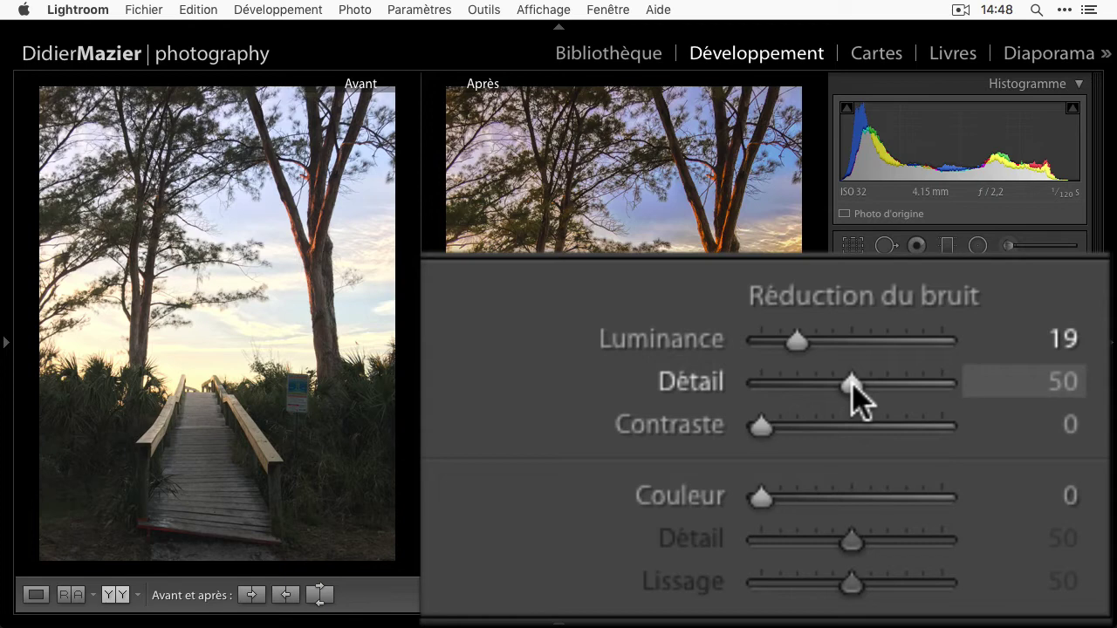
left_click_drag(762, 495, 786, 498)
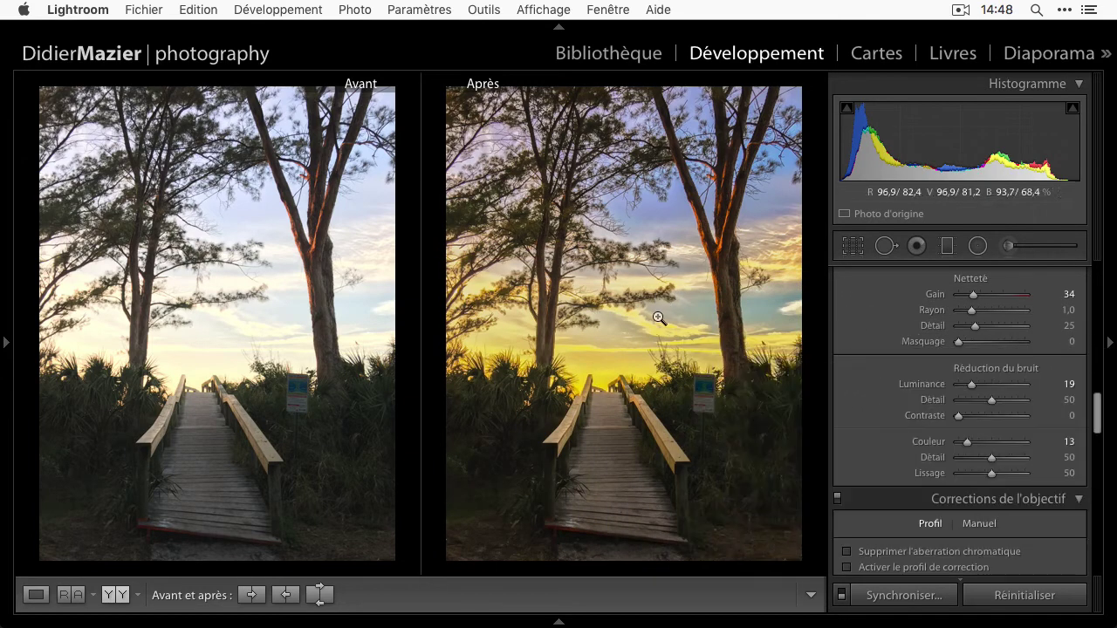
Enable chromatic aberration removal and the correction profile in the lens corrections
scroll(851, 422, "down", 3)
left_click(847, 397)
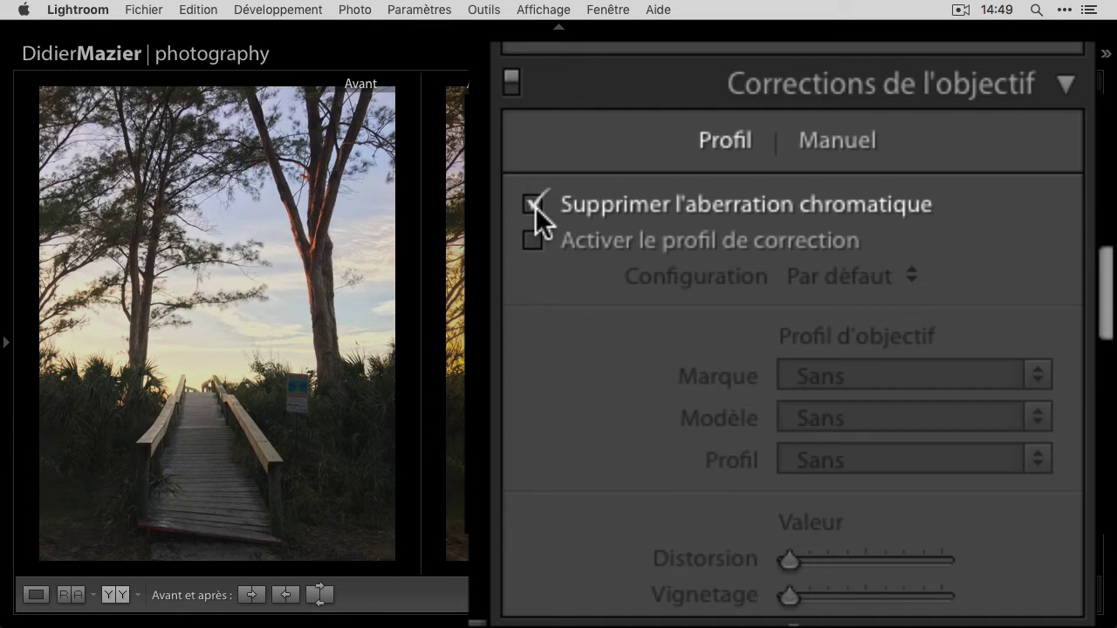
left_click(531, 236)
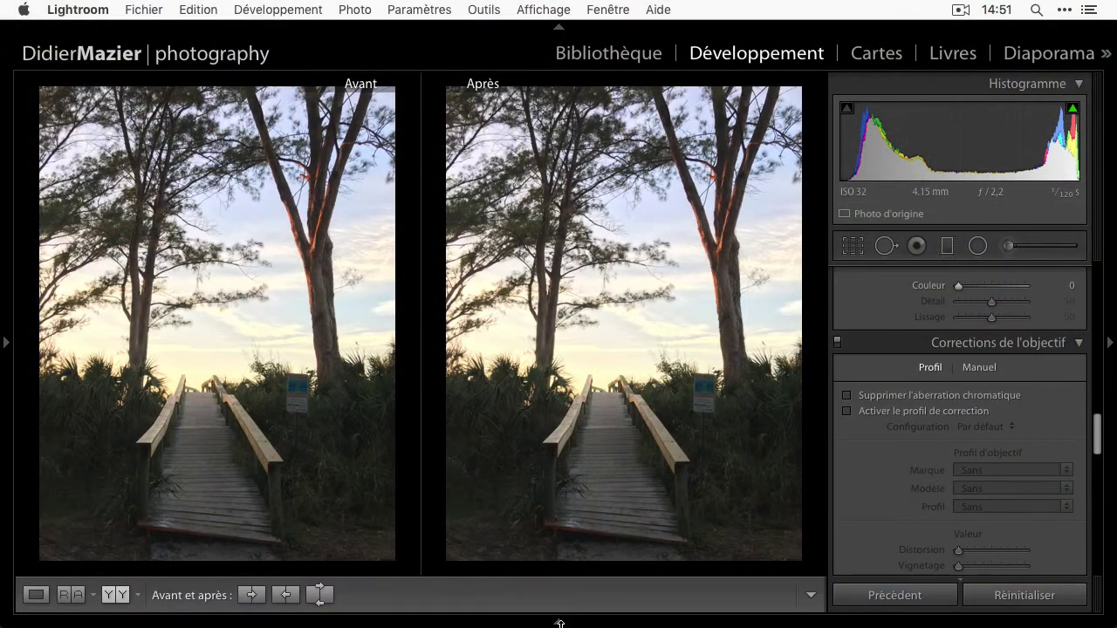
Show the filmstrip, switch to the reference view and set the edited boardwalk photo next to IMG_3329.dng as the reference photo
left_click(559, 622)
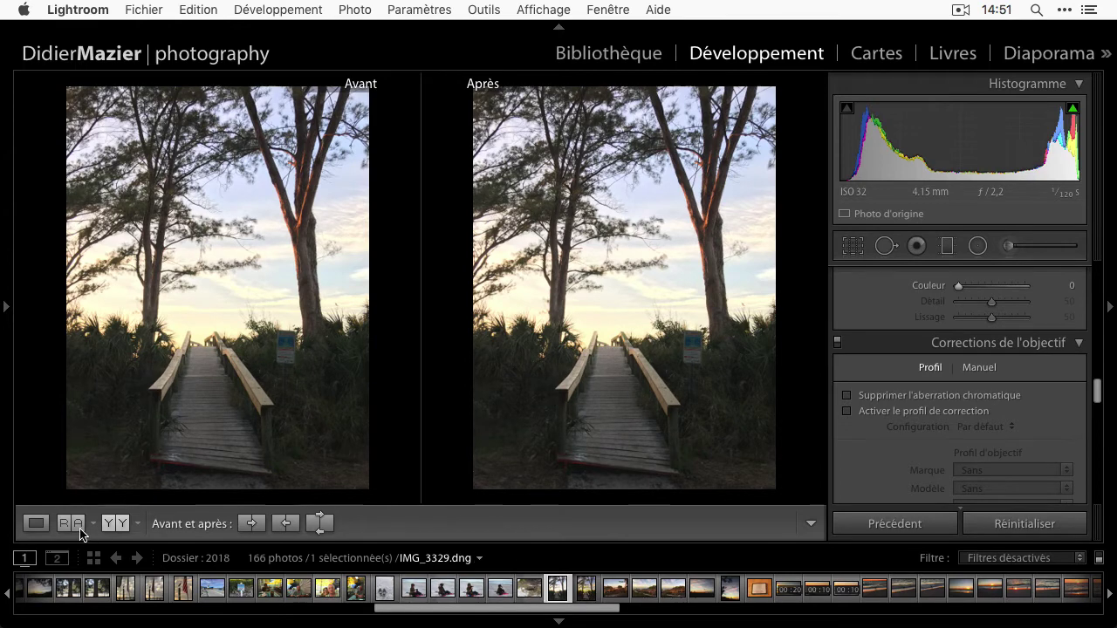
left_click(79, 527)
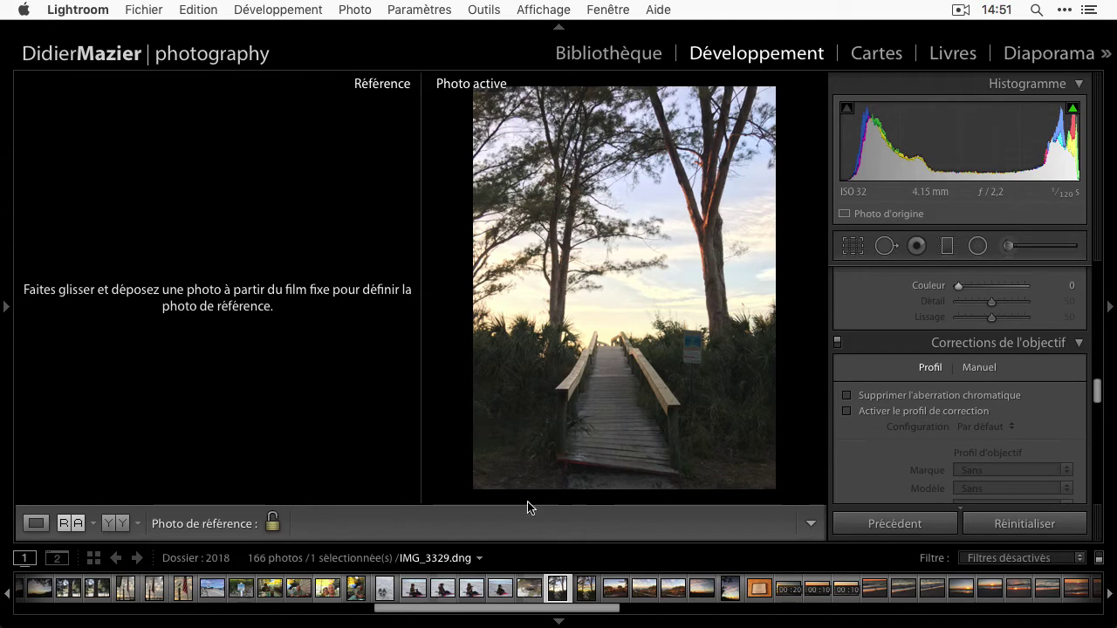
left_click_drag(587, 590, 285, 374)
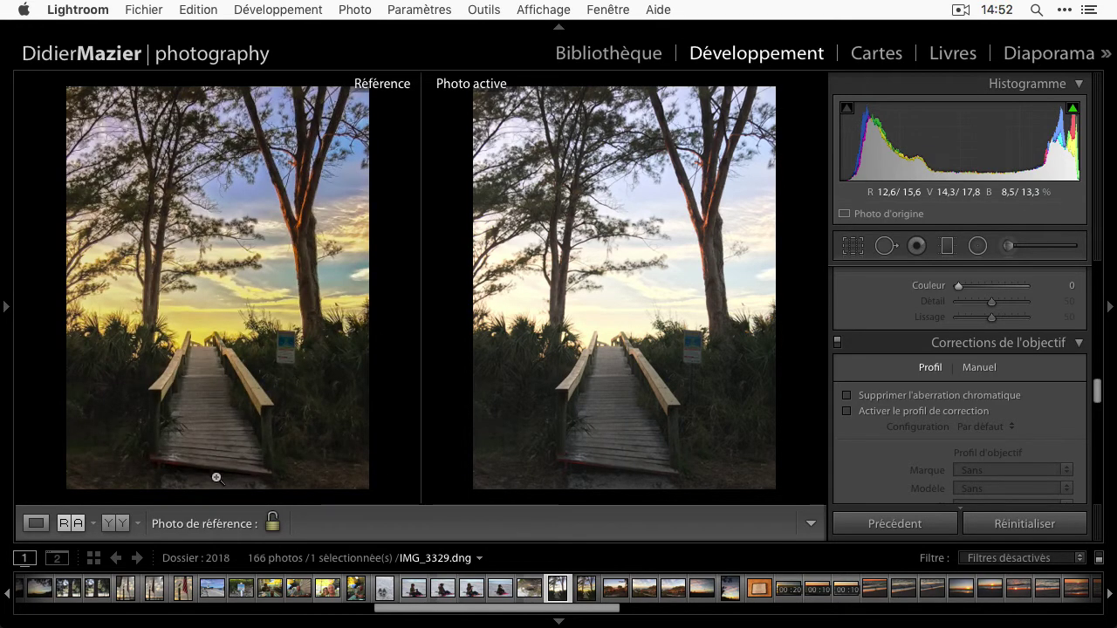